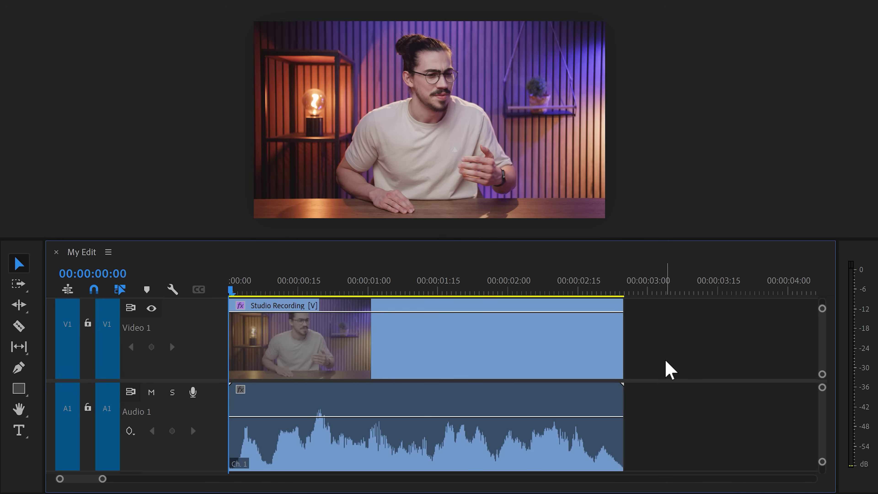
Step: Preview the interview audio, then apply Parametric Equalizer to the Studio Recording clip on Audio 1
key("space")
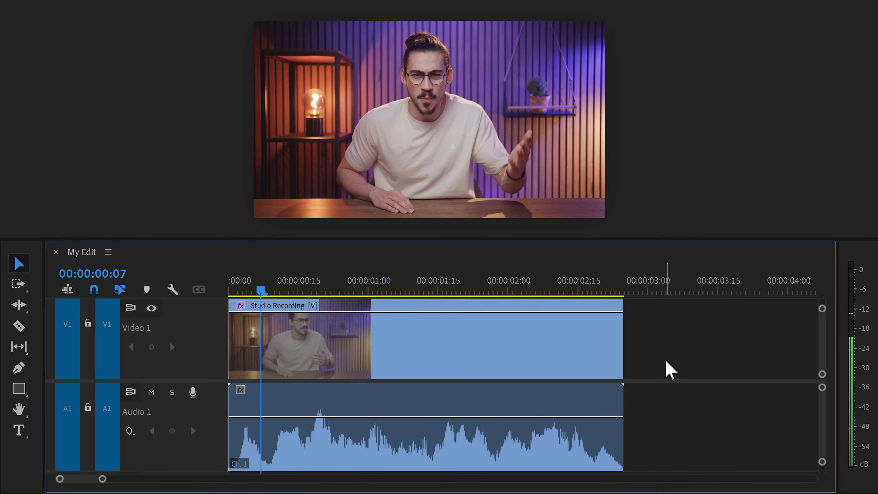
key("space")
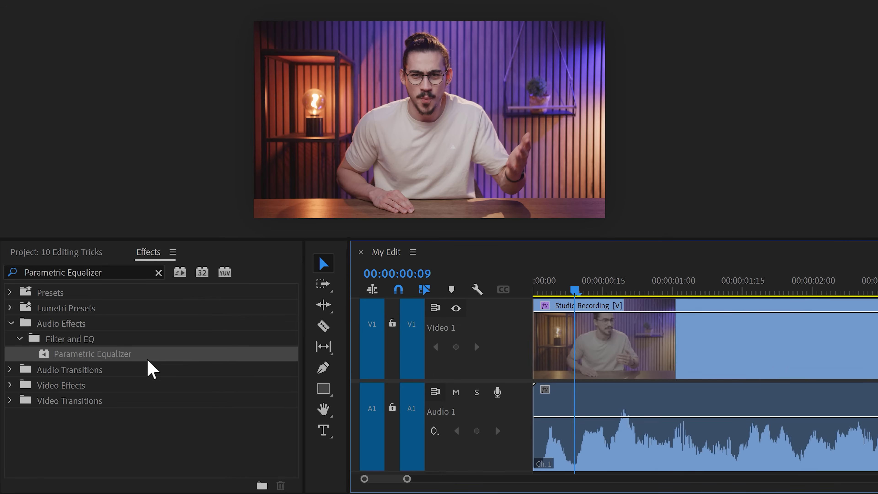
left_click_drag(150, 354, 623, 441)
left_click_drag(319, 442, 320, 442)
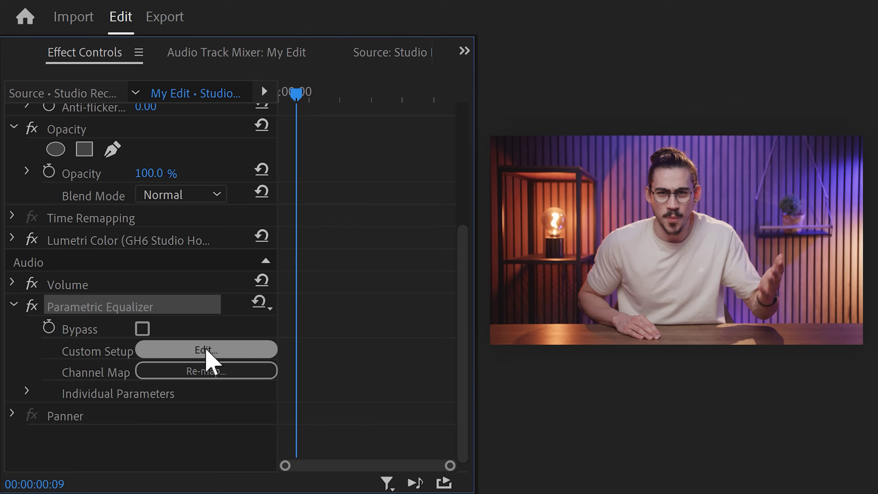
Step: Sweep a narrow, boosted band 2 to find the voice resonance, then cut 244 Hz by -9.6 dB
left_click(204, 349)
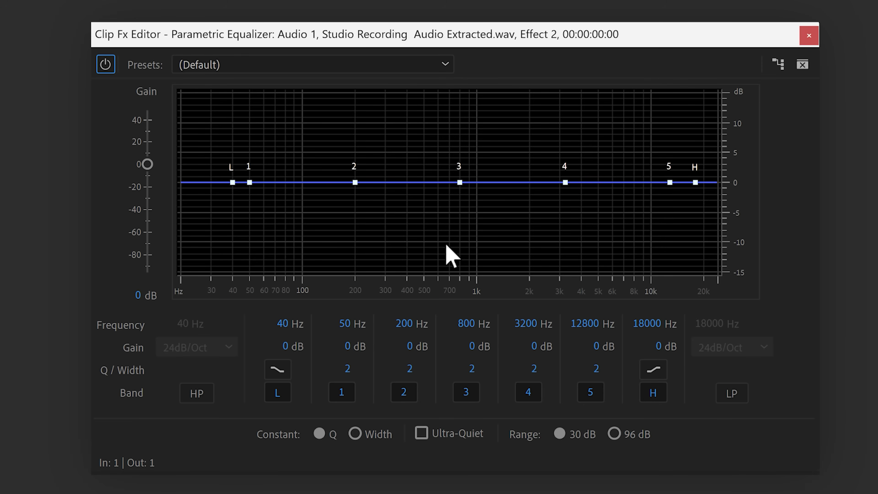
key("space")
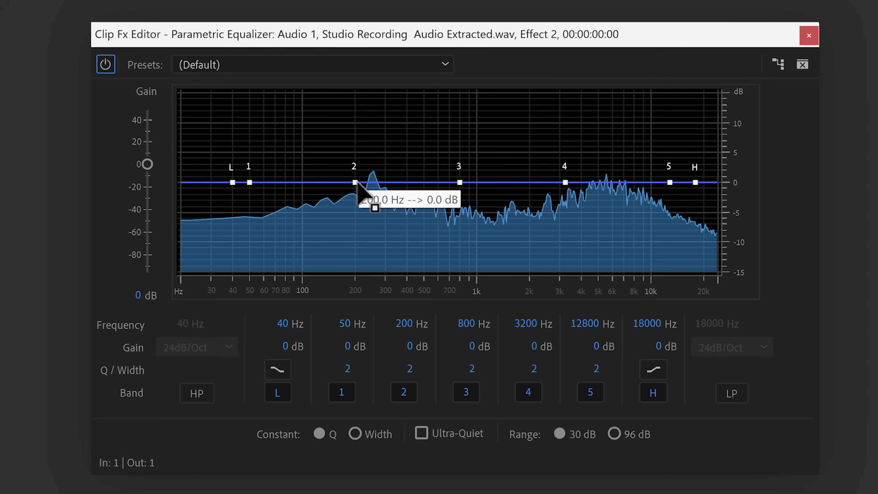
left_click_drag(355, 182, 355, 121)
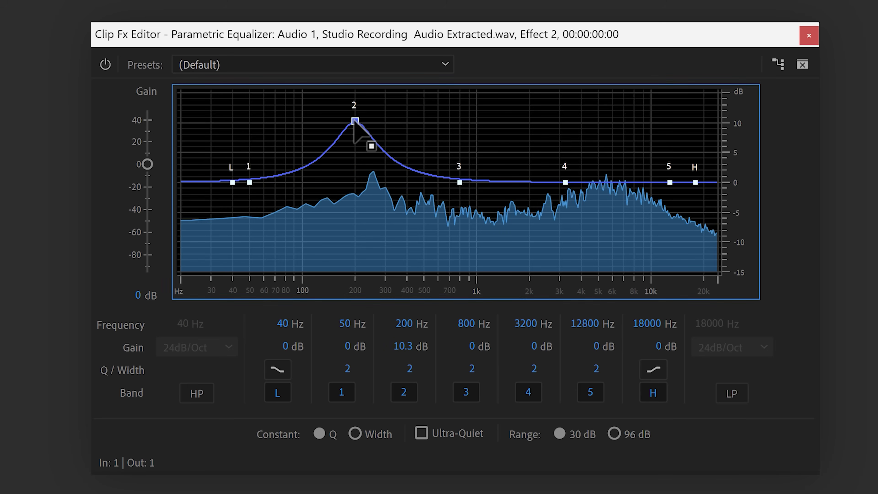
left_click_drag(415, 370, 520, 383)
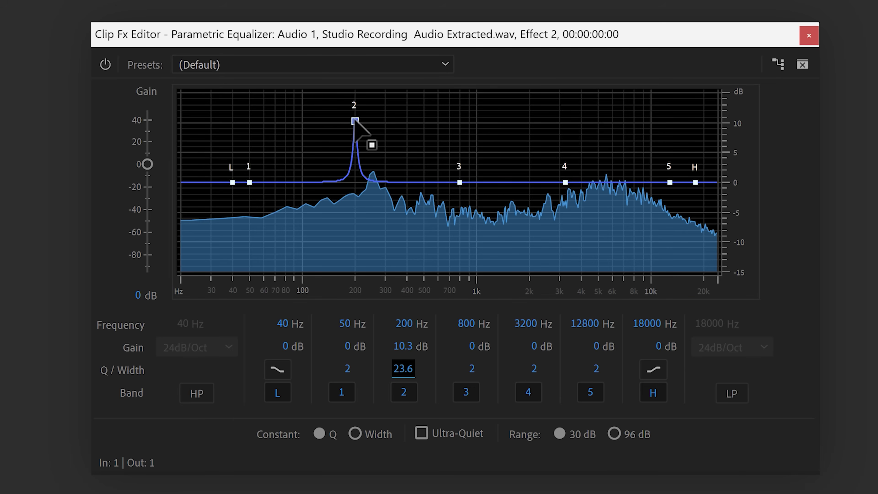
left_click_drag(355, 121, 364, 83)
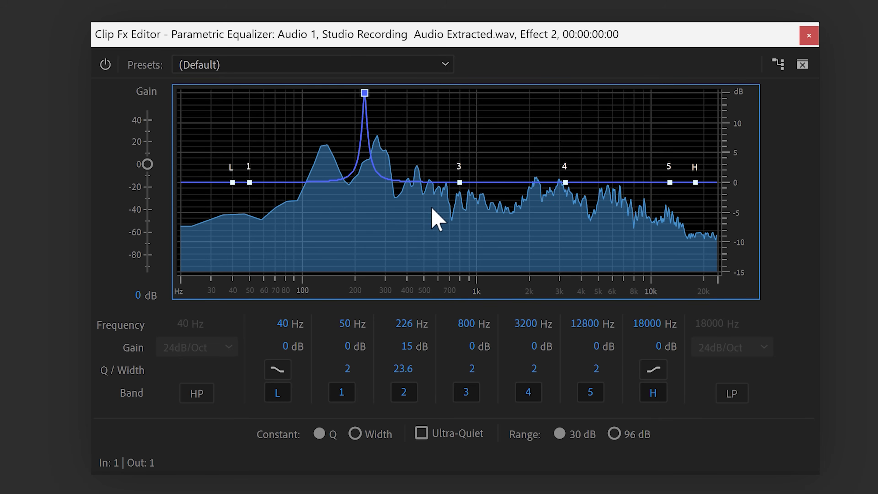
left_click_drag(419, 344, 463, 352)
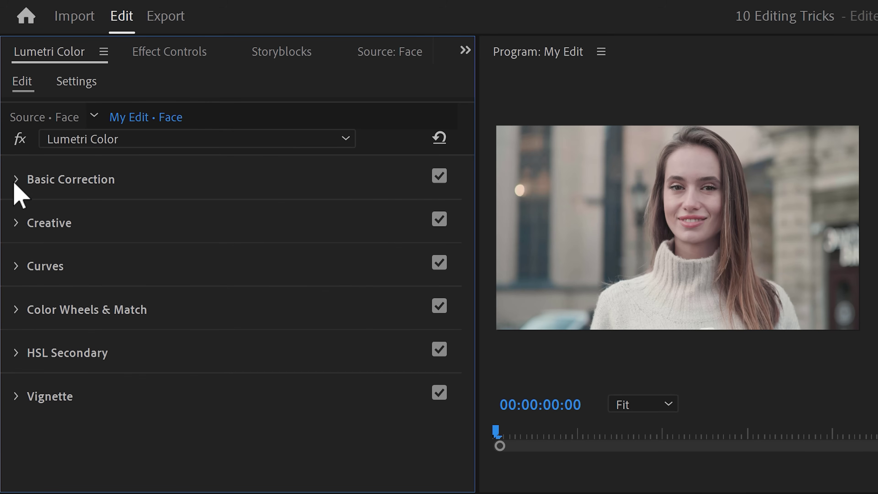
Step: Expand Lumetri Color's Basic Correction, then show the Face clip's Effect Controls
left_click(16, 180)
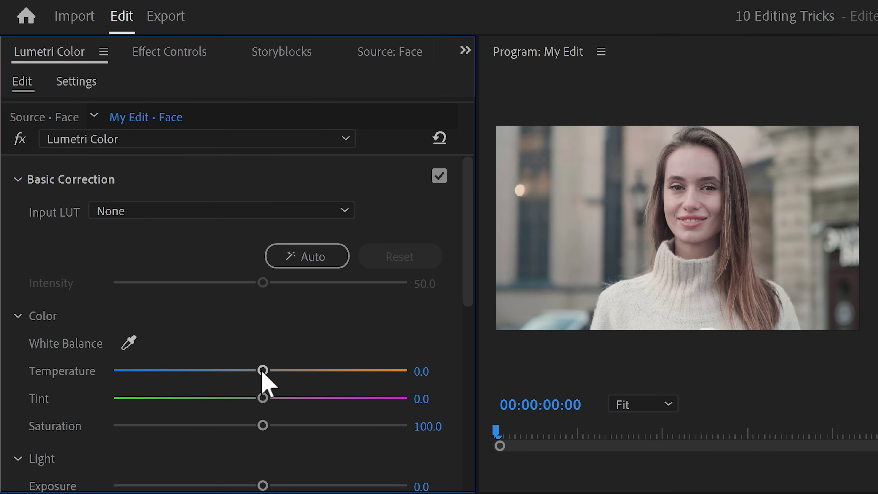
left_click(173, 55)
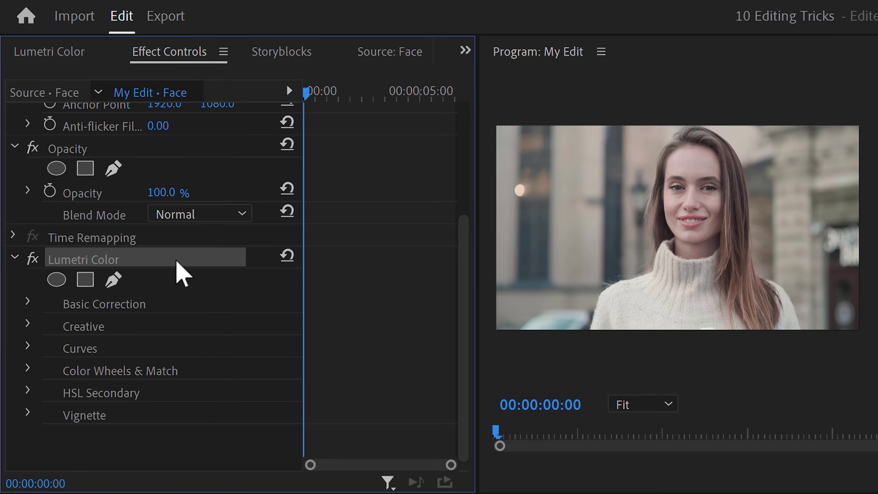
Step: Draw a freehand Lumetri Color mask around the woman's face in the Face clip
left_click_drag(313, 97, 305, 94)
left_click(114, 279)
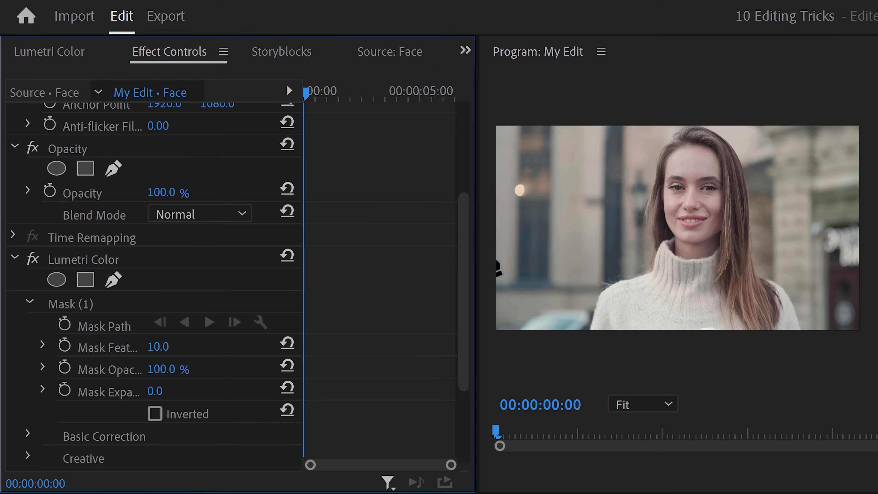
left_click(663, 219)
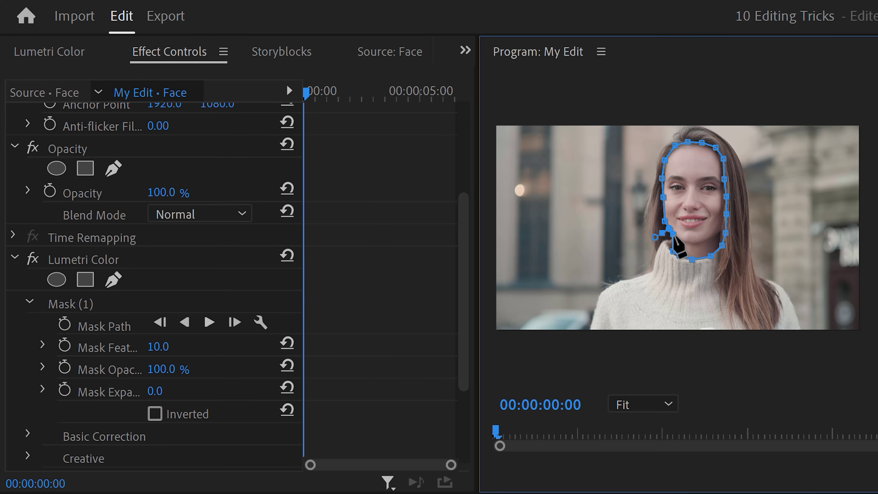
Step: Track the face mask forward and check its adjustments: feather 86, Temperature 19, Contrast 6.1
left_click(262, 324)
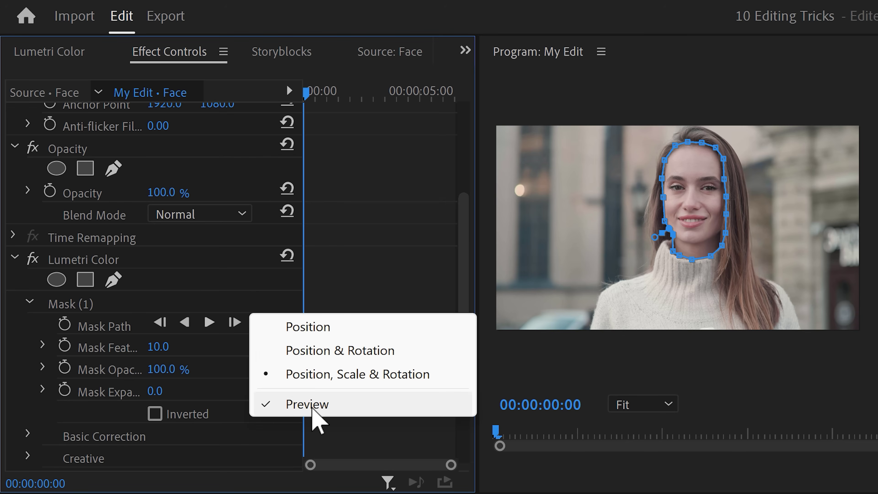
left_click(345, 403)
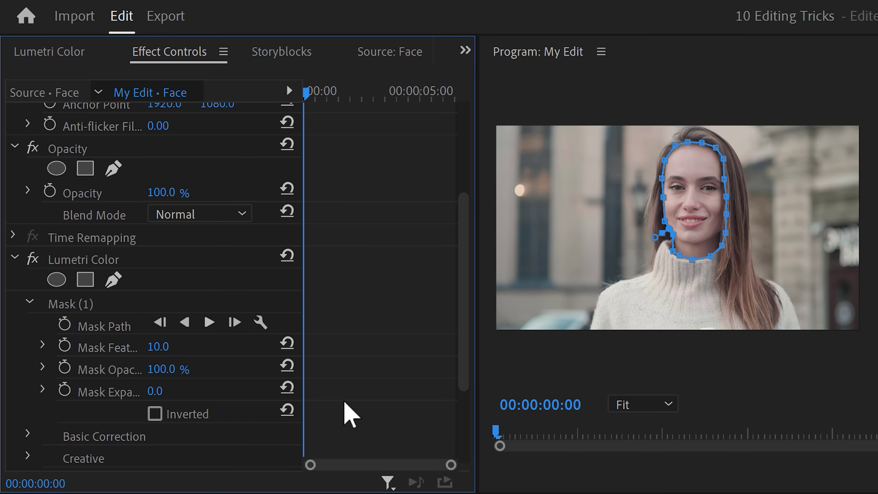
left_click(210, 322)
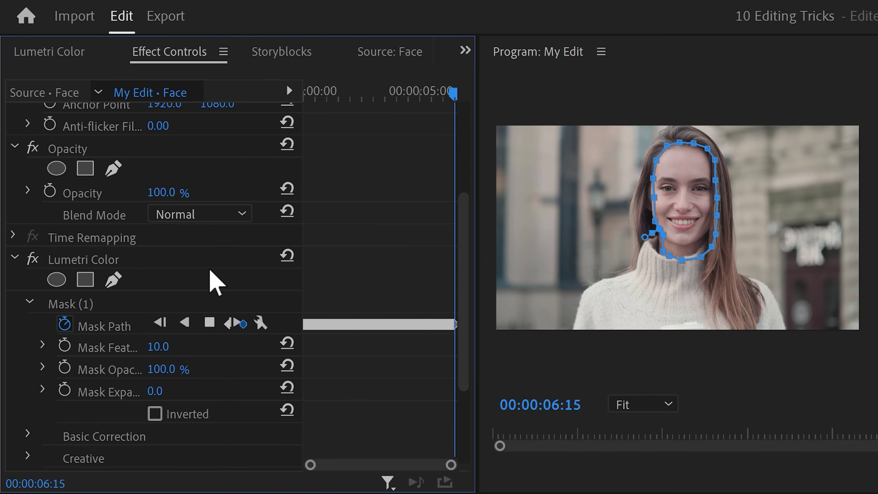
left_click_drag(455, 93, 396, 101)
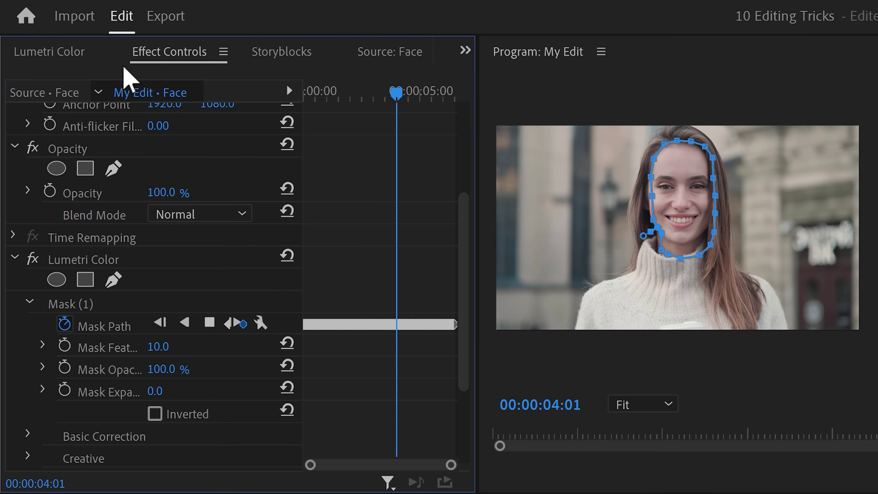
left_click(83, 52)
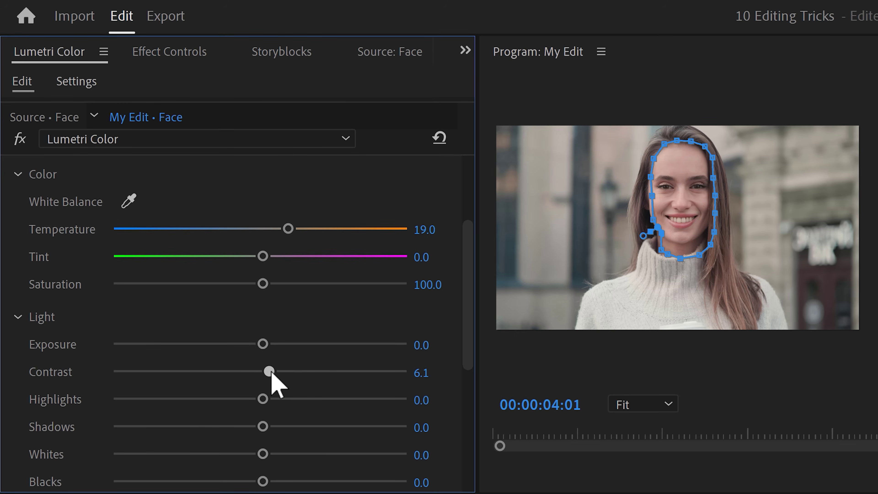
left_click(173, 57)
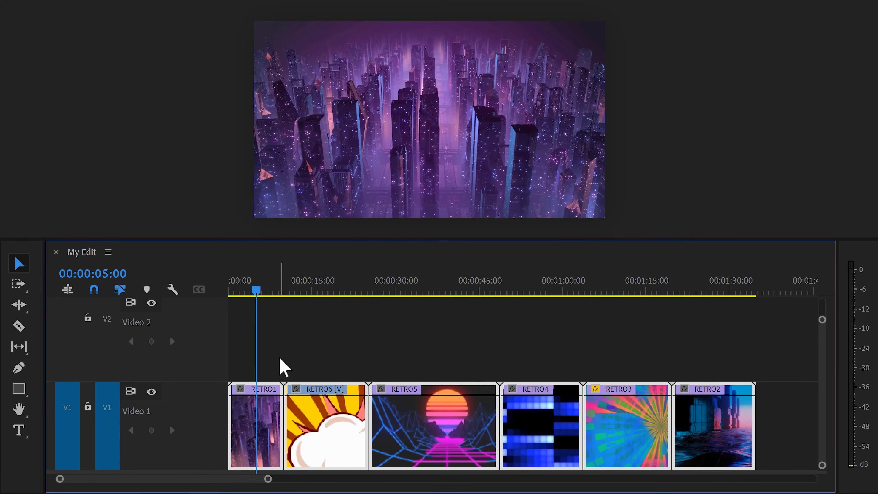
Step: Scale RETRO1 to 145.8 and move it to Position Y 1216
left_click(279, 371)
left_click(275, 430)
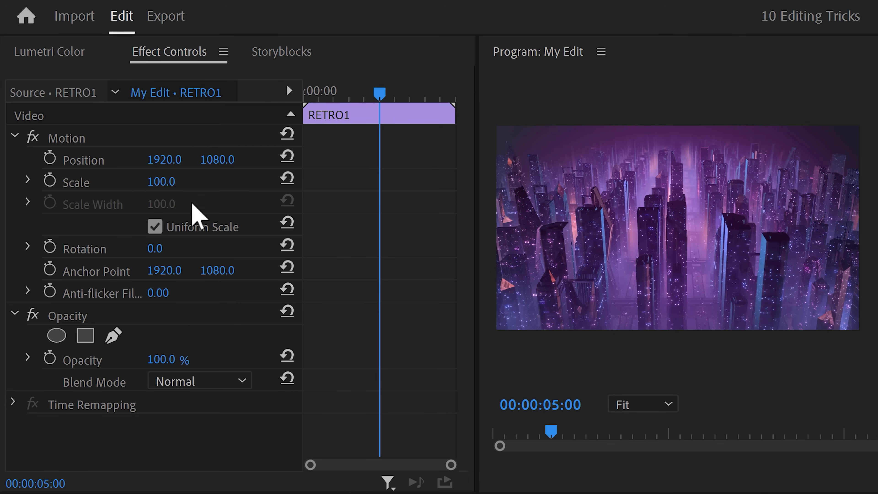
left_click_drag(161, 182, 254, 128)
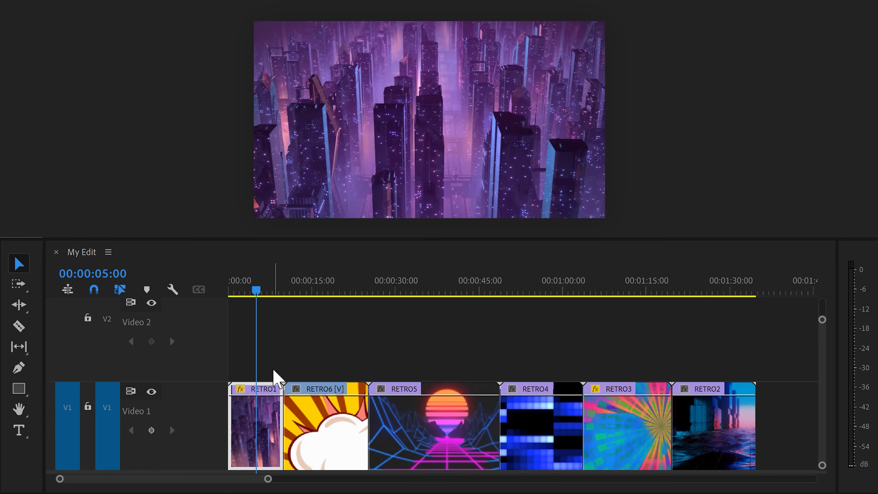
Step: Copy RETRO1 and select clips RETRO6 through RETRO2 on the timeline
left_click(275, 380)
key("ctrl+c")
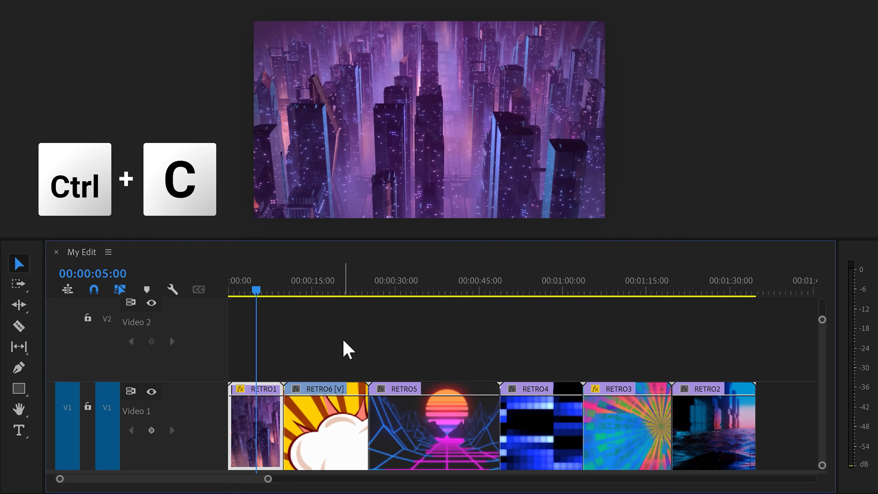
left_click_drag(306, 338, 702, 369)
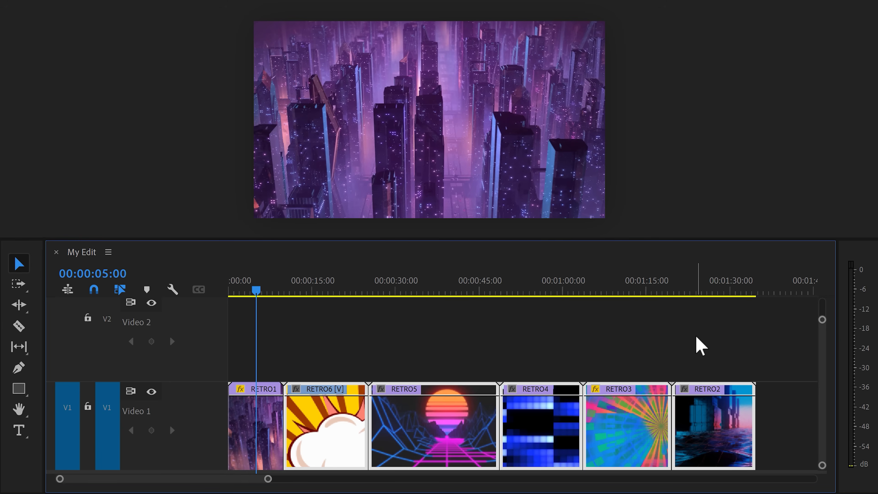
Step: Paste RETRO1's Motion, Opacity and Time Remapping attributes onto RETRO6 through RETRO2
key("ctrl+alt+v")
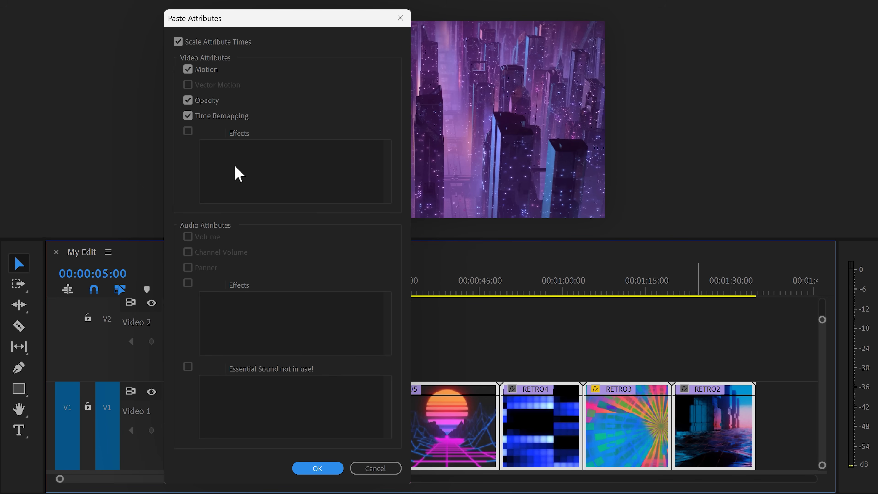
left_click(317, 468)
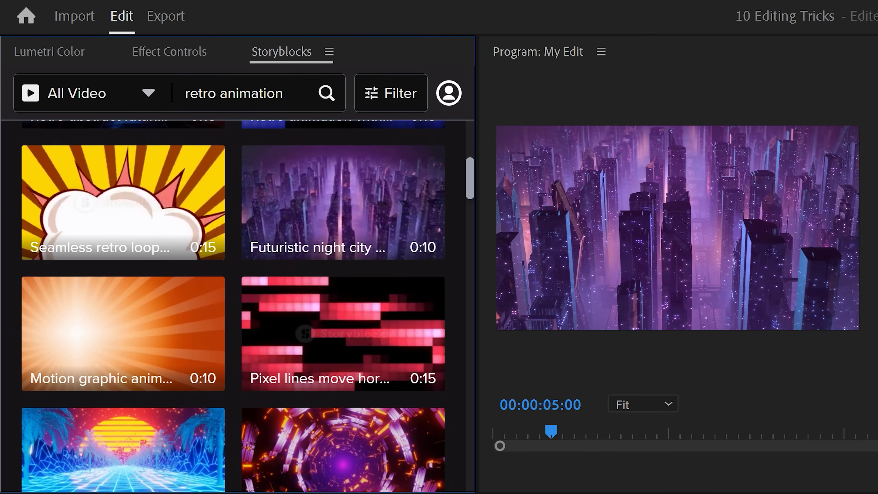
scroll(233, 306, "down", 5)
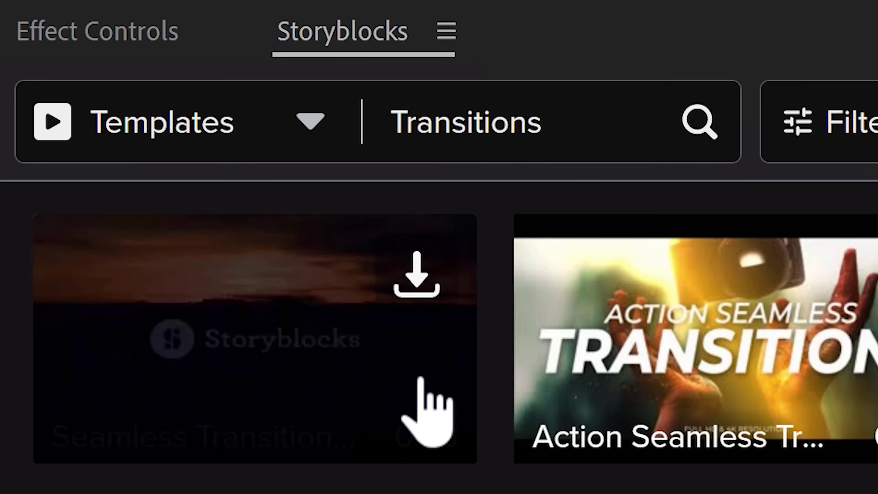
Step: Download the PPT (h264) Storyblocks transition template and place it over the timeline clips
left_click(418, 279)
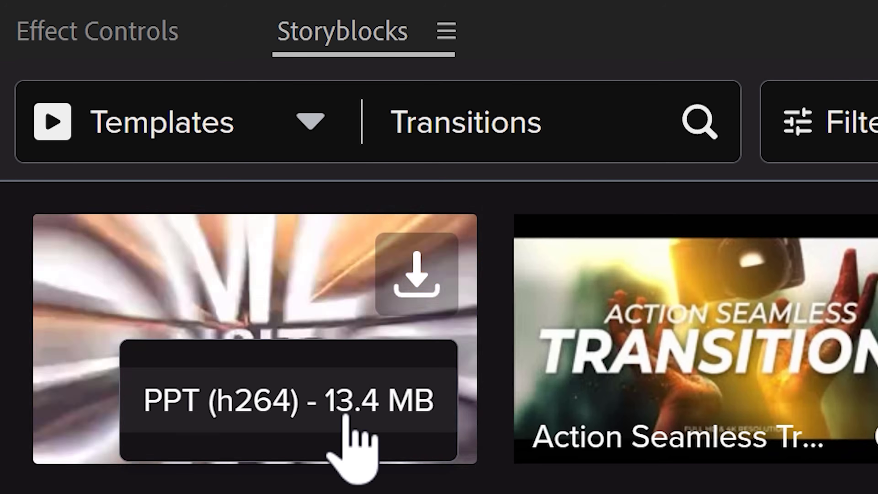
left_click(345, 419)
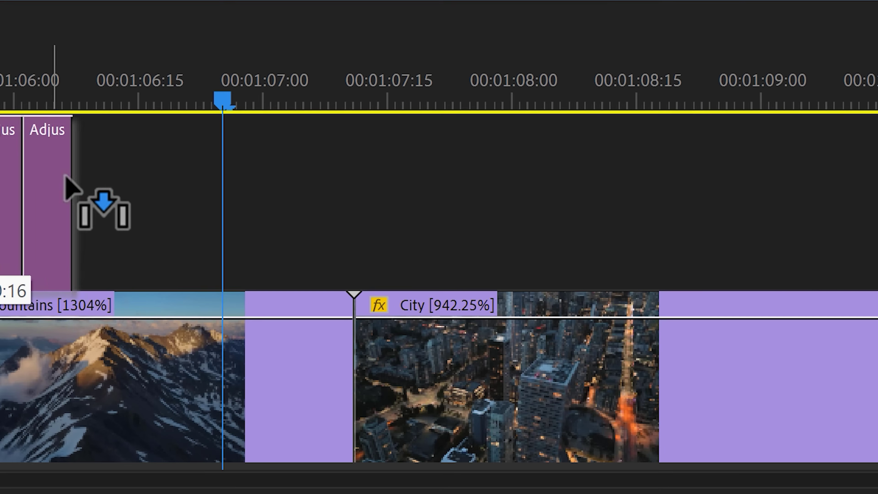
left_click_drag(68, 186, 329, 186)
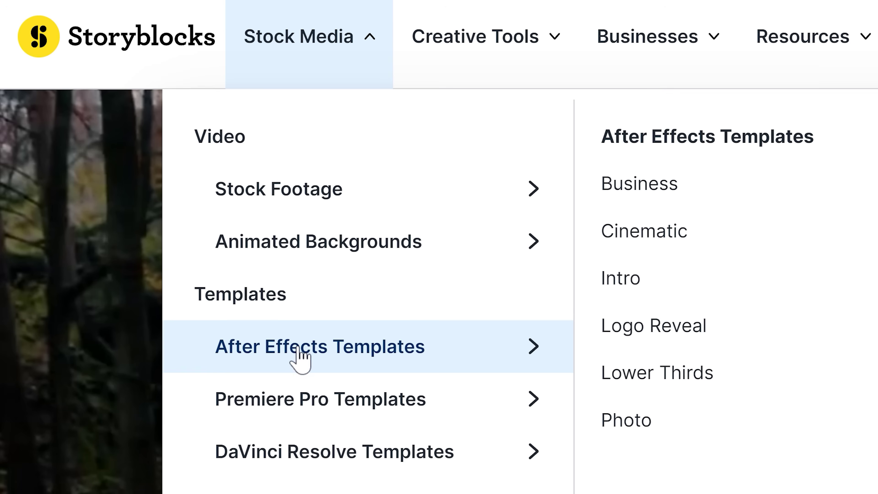
Step: Scroll the Storyblocks stock media page toward the Premiere Pro Templates categories
scroll(301, 398, "down", 2)
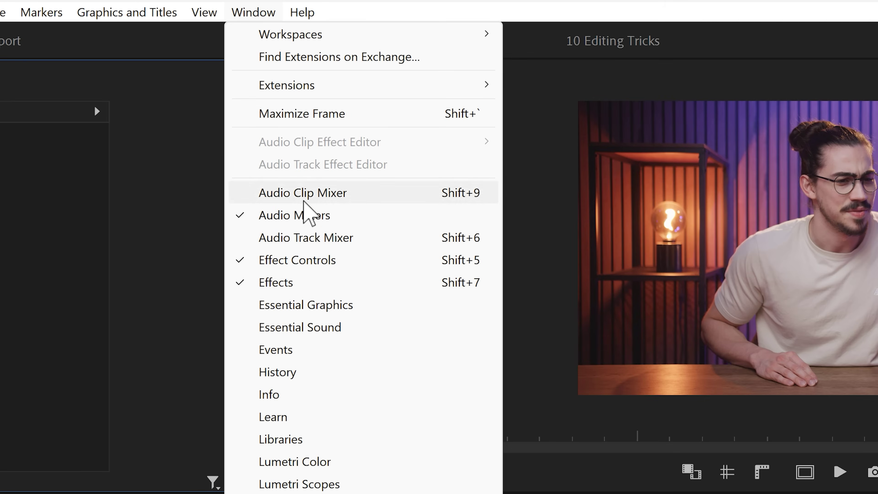
Step: Open the Audio Track Mixer and raise the Audio 1 fader from 1.8 dB to 3.8 dB
left_click(310, 238)
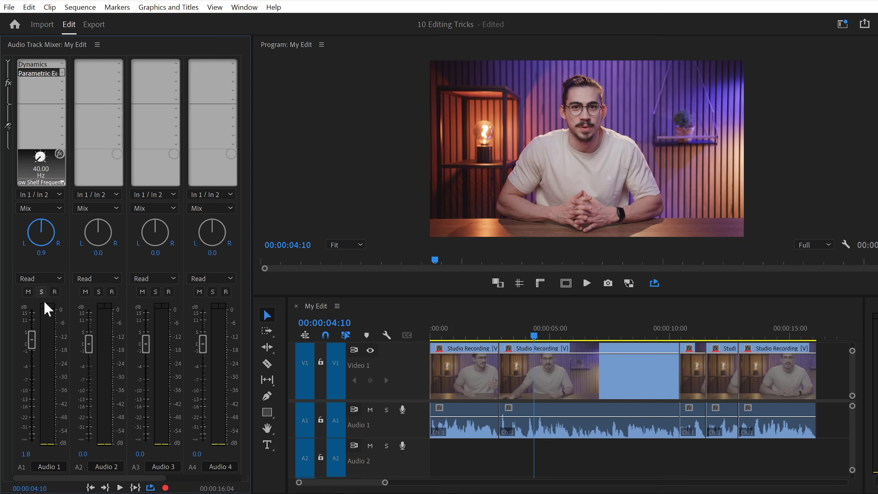
left_click_drag(33, 344, 35, 337)
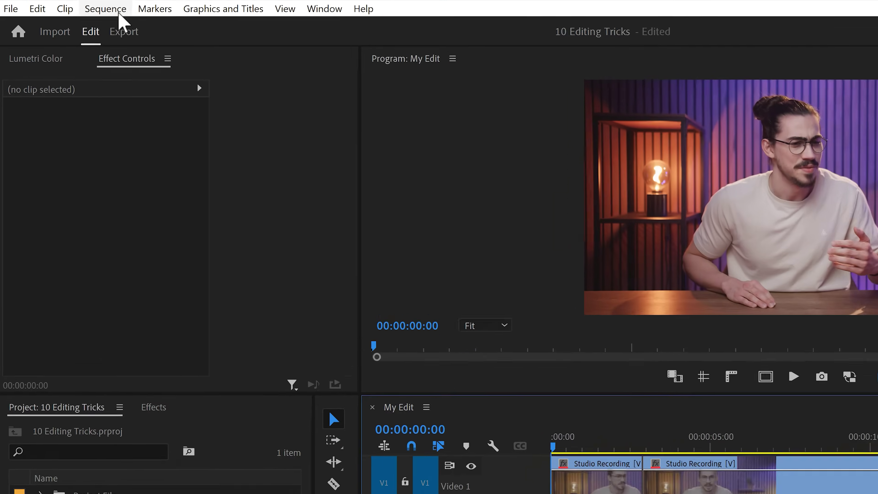
Step: Render My Edit In to Out, play it, and return the playhead to 00:00:00:00
left_click(83, 7)
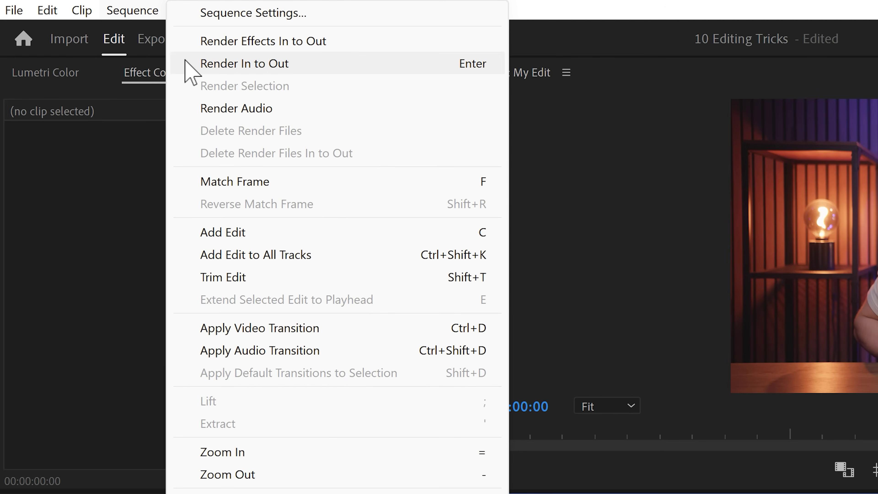
left_click(190, 67)
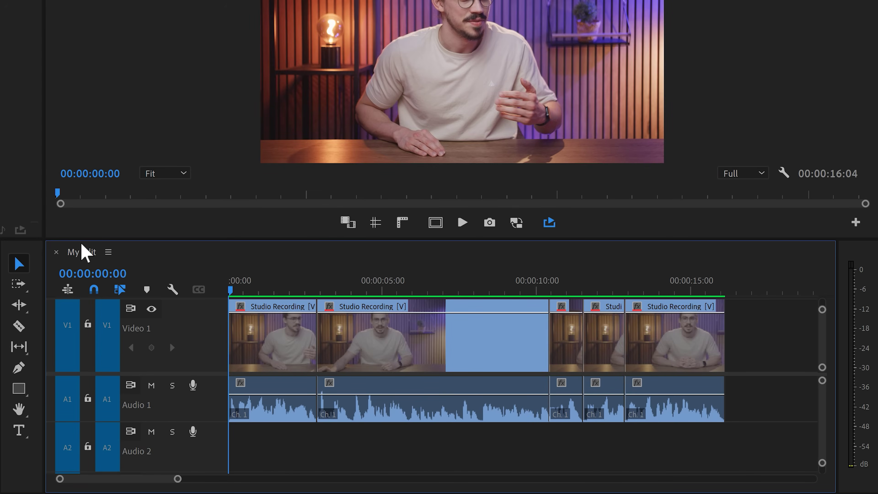
key("space")
left_click_drag(254, 291, 230, 289)
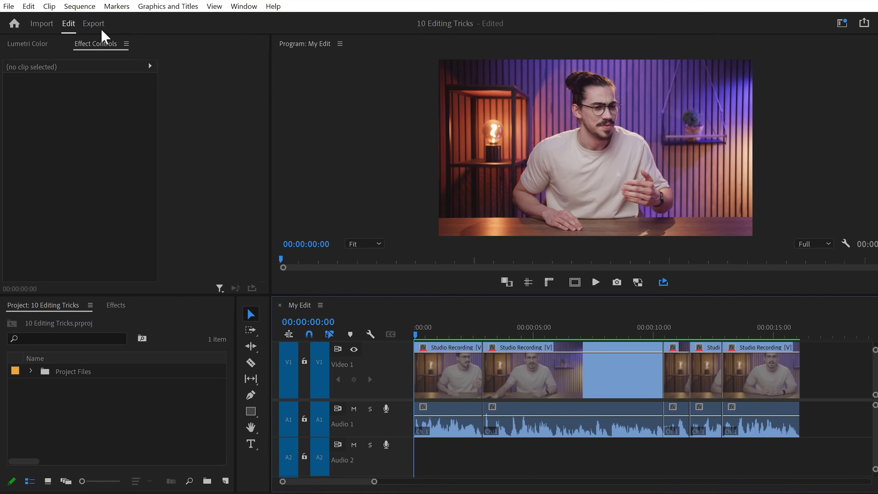
Step: In the Export tab's GENERAL settings for My Edit, enable Use Previews
left_click(94, 25)
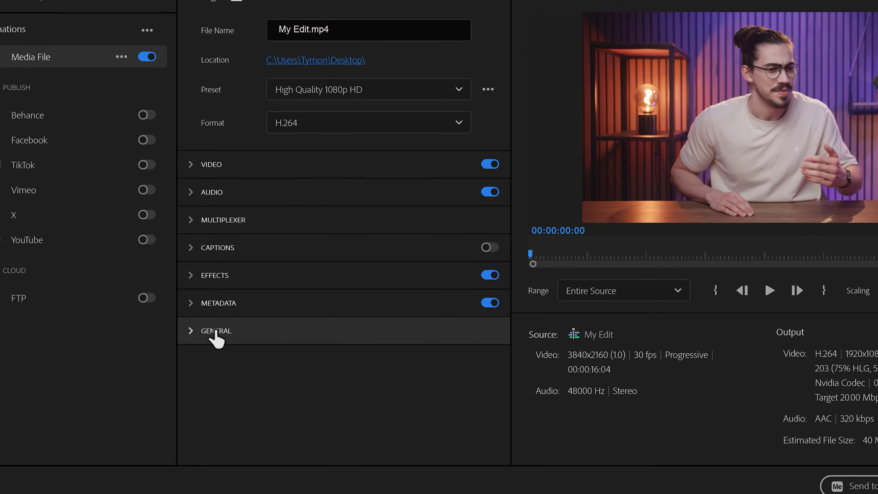
left_click(214, 340)
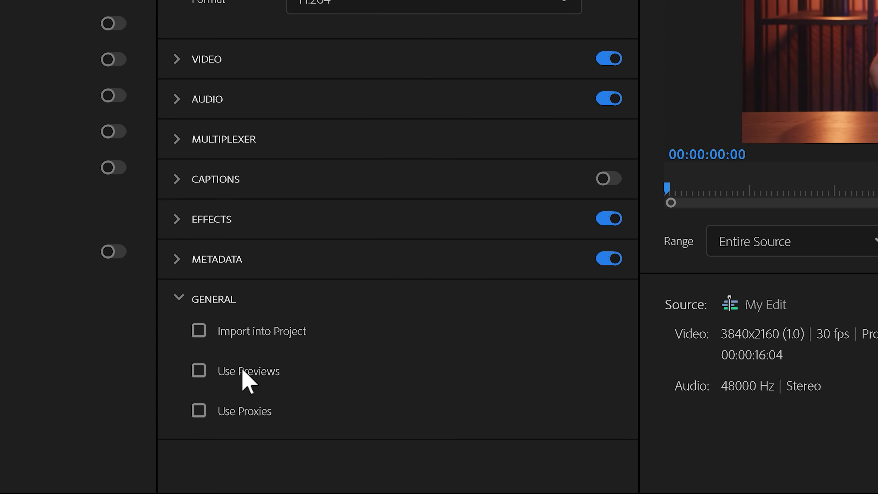
left_click(271, 383)
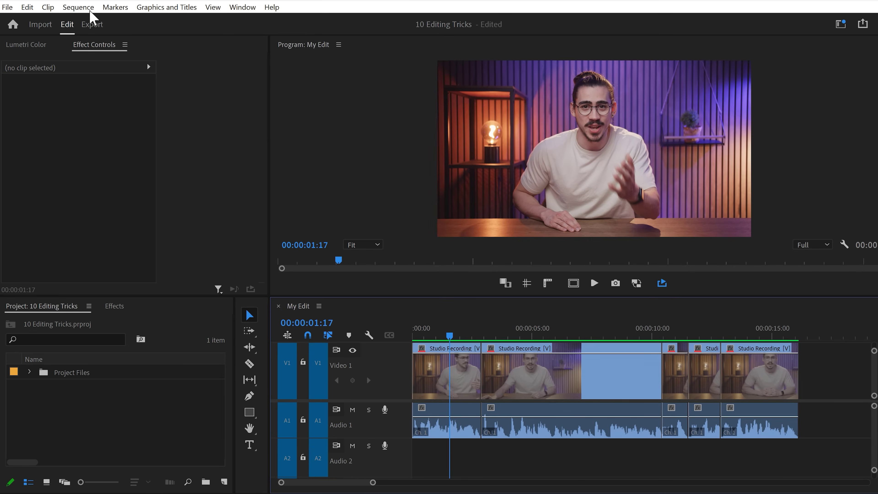
Step: Delete the My Edit sequence's render files via Sequence > Delete Render Files
left_click(83, 7)
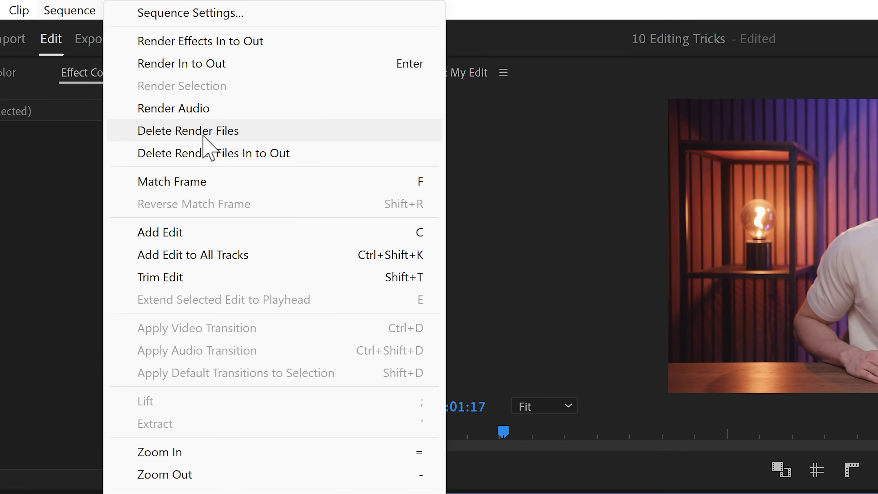
left_click(203, 135)
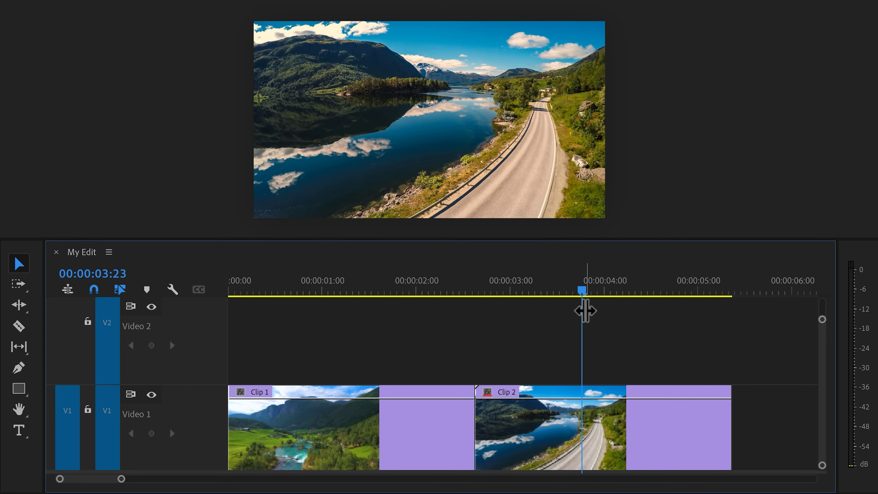
Step: Show Clip 2 beside a Clip 1 reference frame in Lumetri Color Match's split Comparison View
left_click(526, 415)
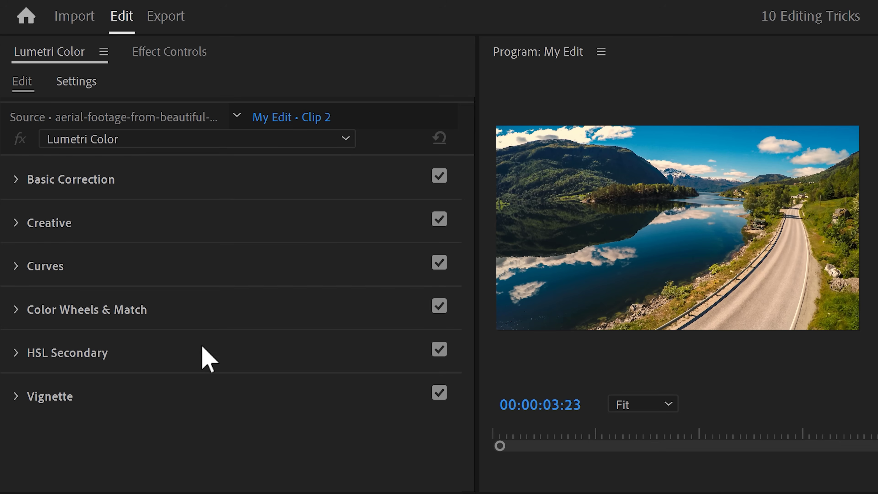
left_click(153, 311)
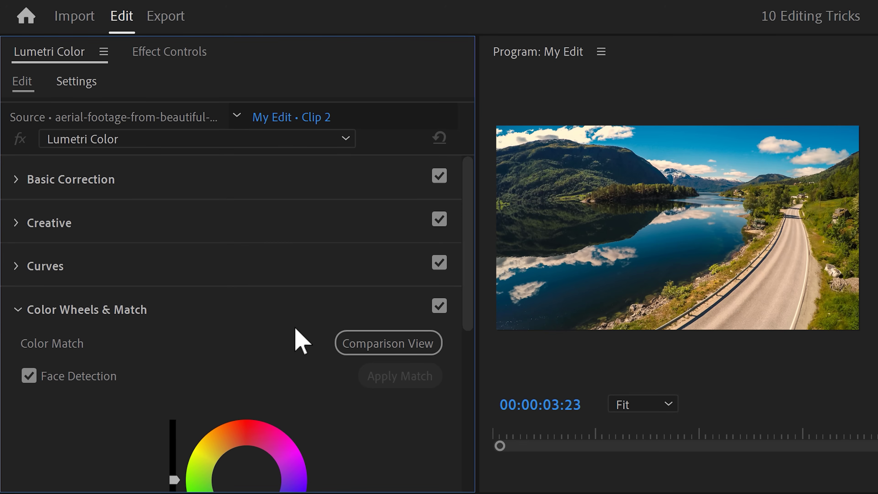
left_click(377, 344)
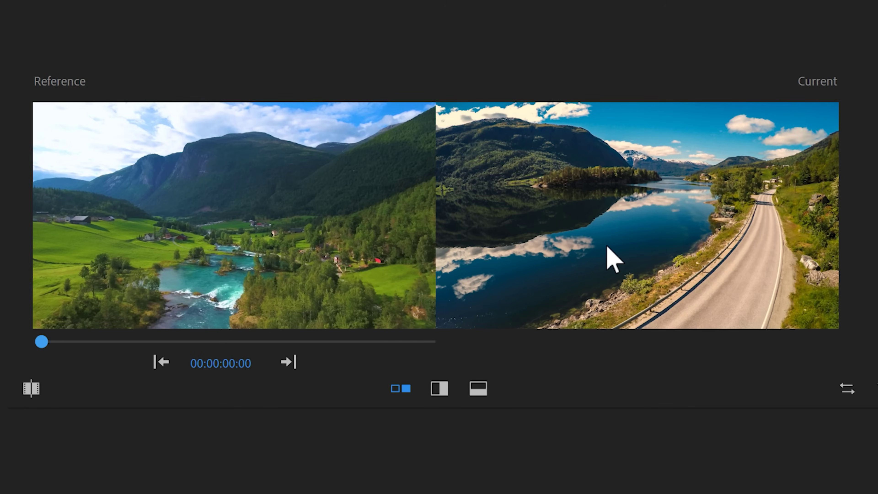
left_click(440, 388)
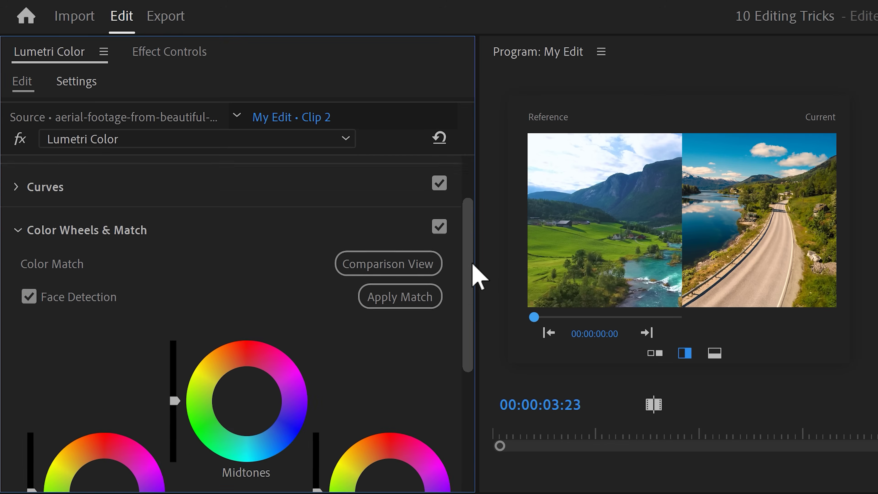
scroll(449, 273, "down", 3)
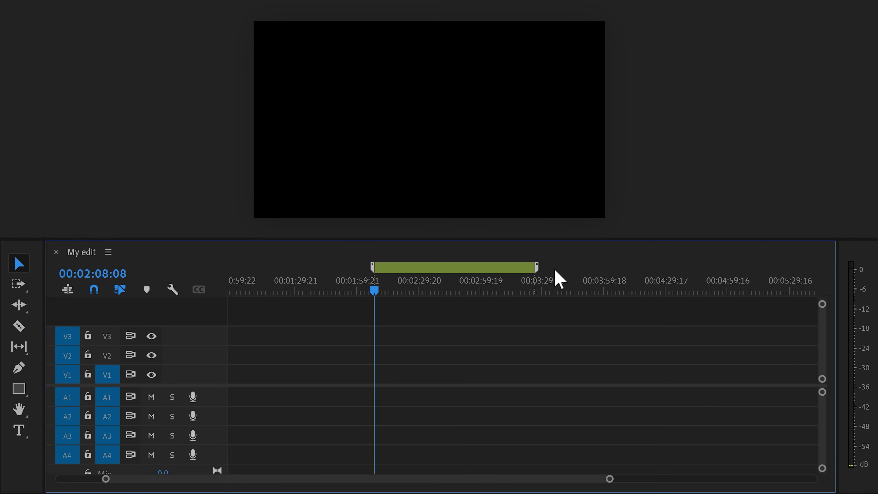
Step: Recolour the green range marker purple and name it HELLO
double_click(463, 268)
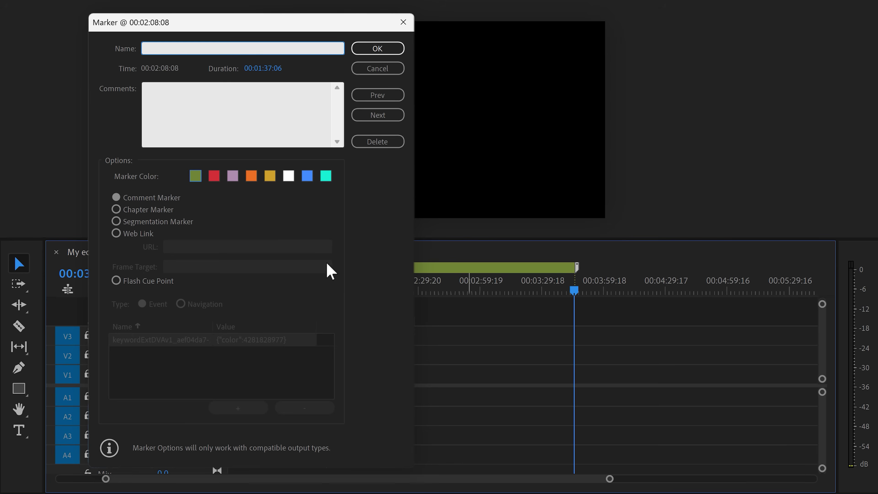
left_click(235, 180)
left_click(378, 48)
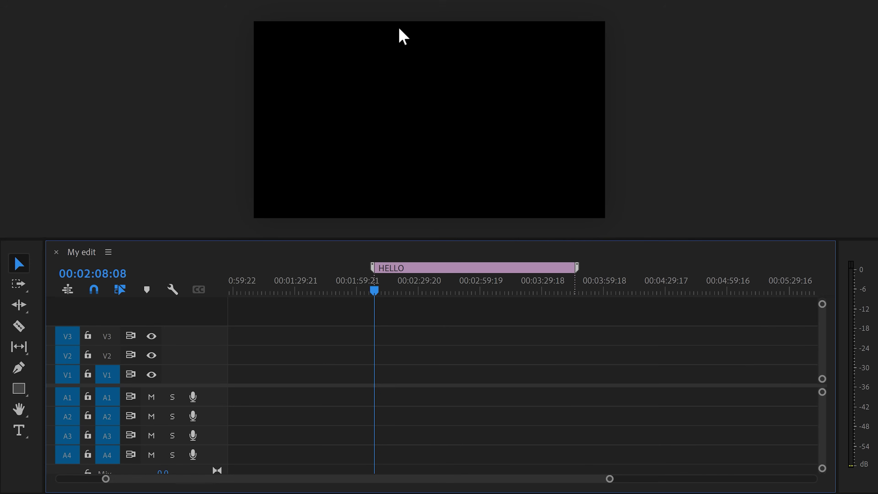